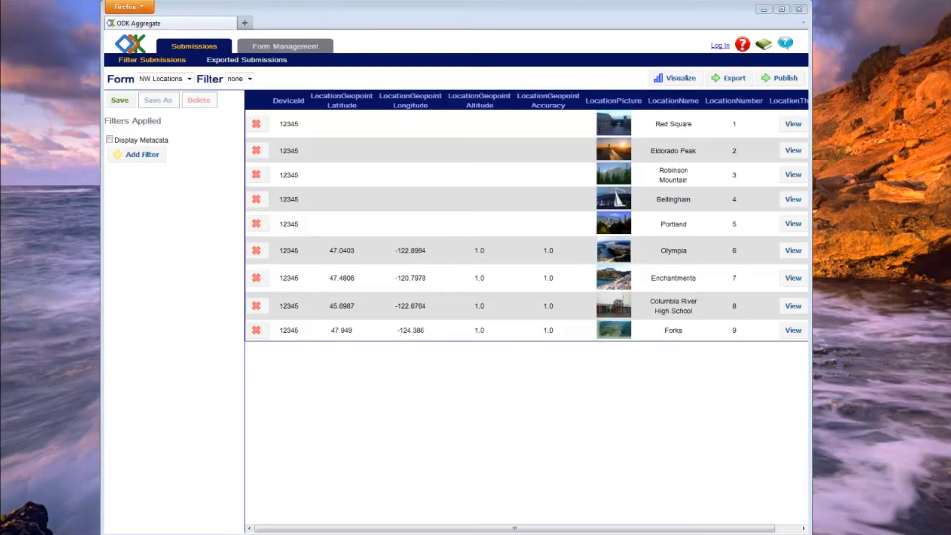
Step: Apply a filter that displays only the LocationPicture and LocationName columns, and remove it from the applied filters
click(132, 156)
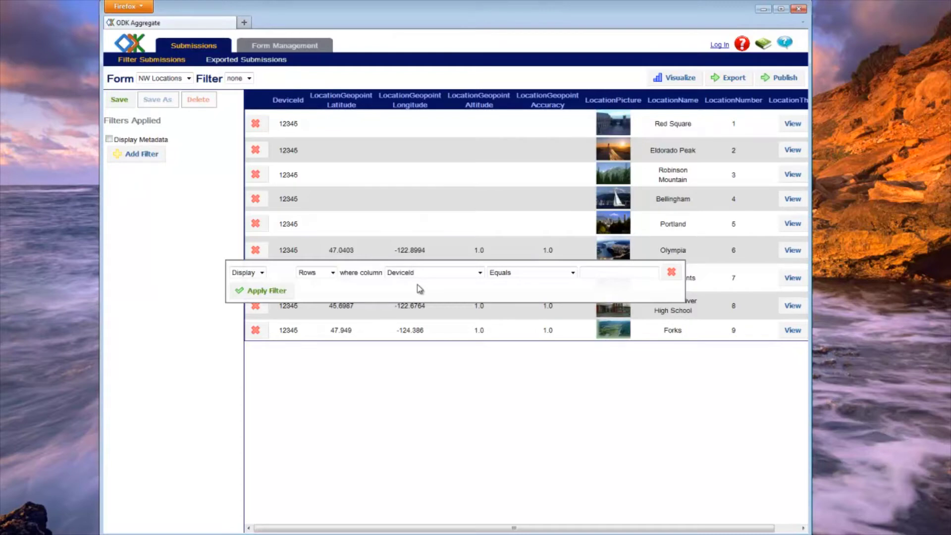
click(261, 272)
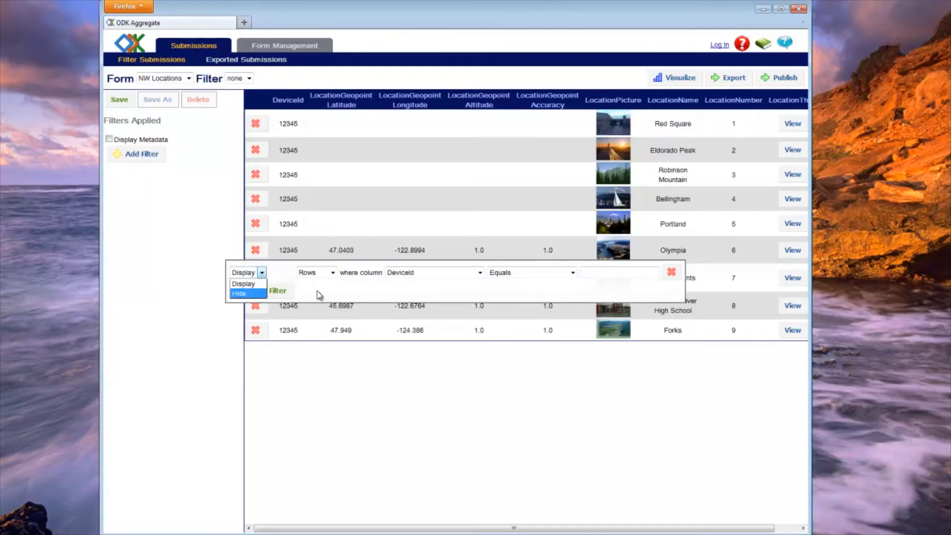
click(260, 284)
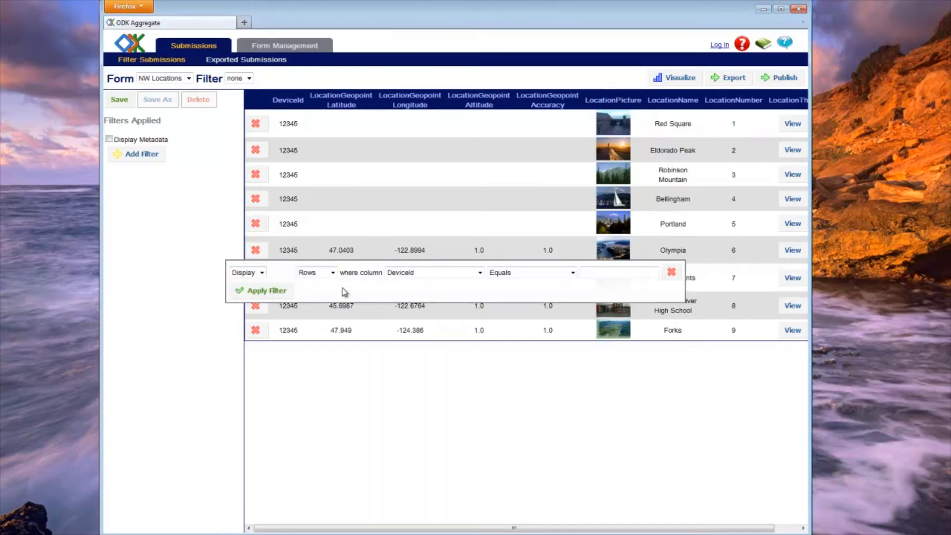
click(332, 273)
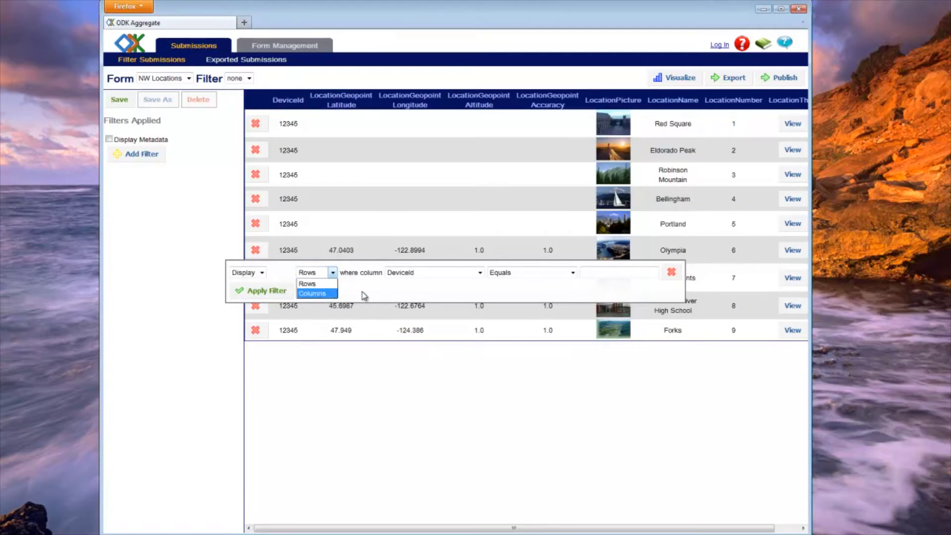
click(323, 294)
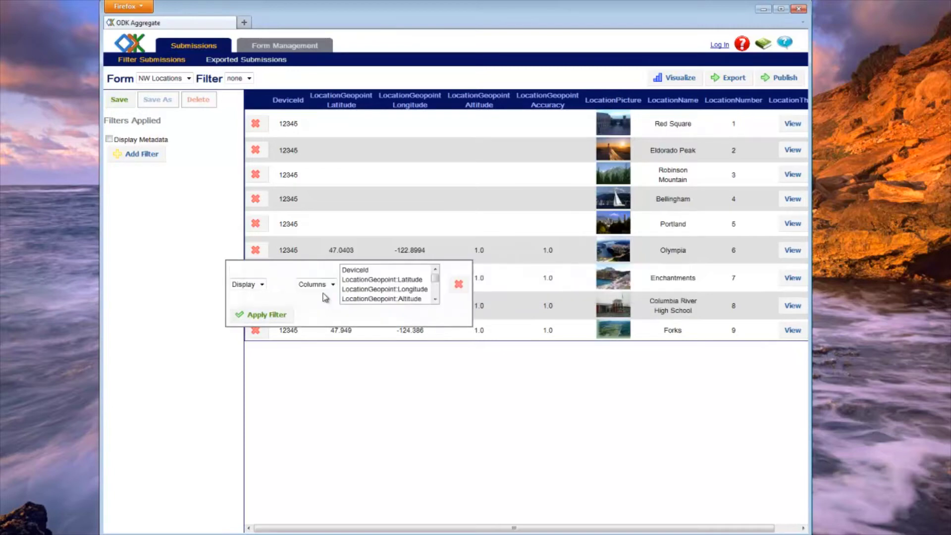
double_click(434, 300)
click(434, 300)
click(435, 299)
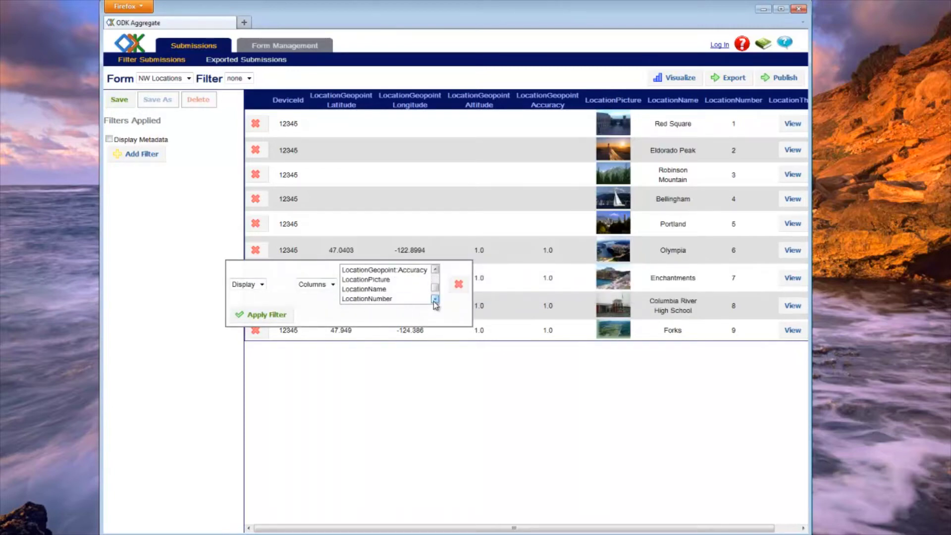
click(398, 280)
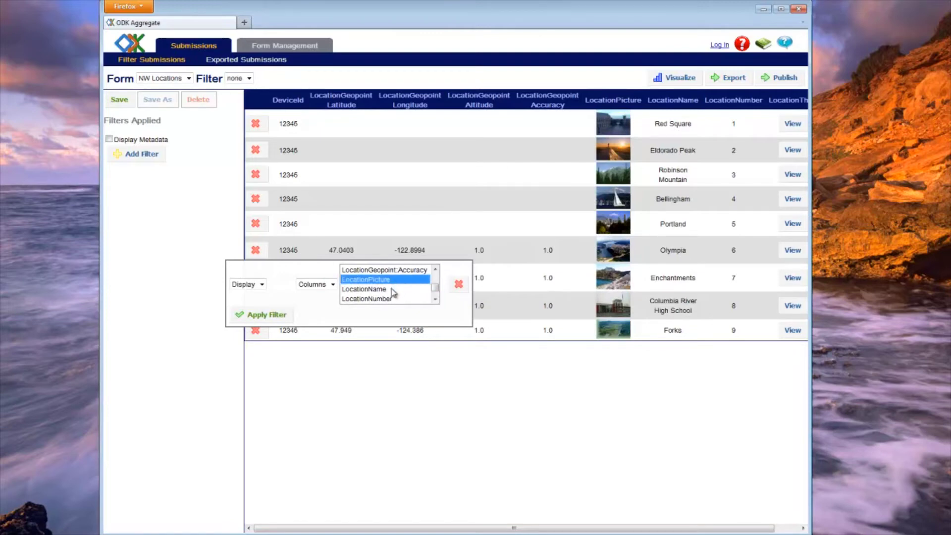
ctrl+click(391, 290)
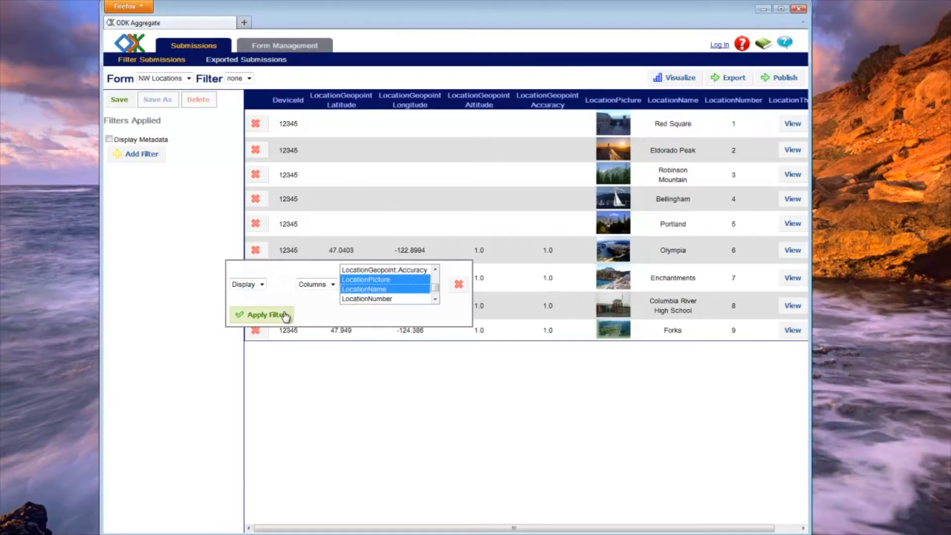
click(262, 314)
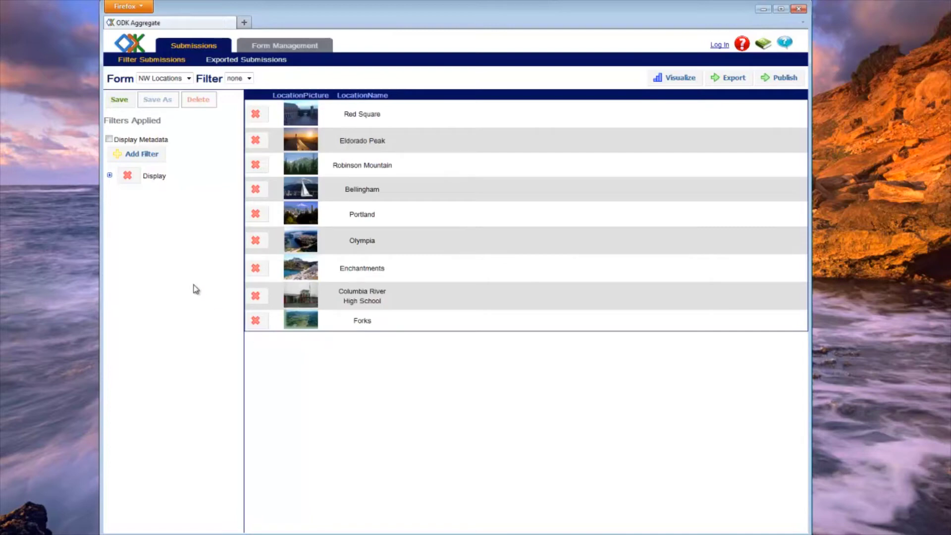
click(130, 176)
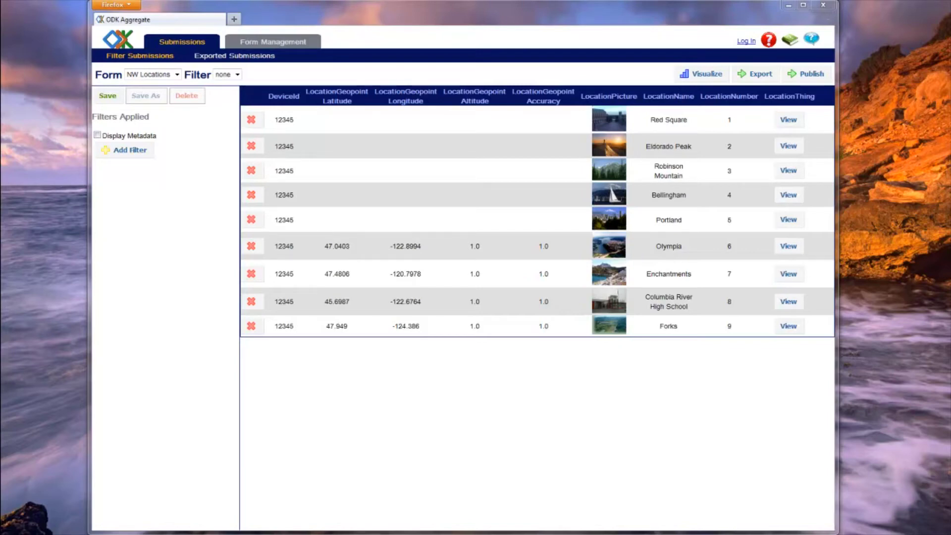
Step: Apply a filter that displays only rows where LocationNumber is Greater Than 5, and remove it from the applied filters
click(127, 151)
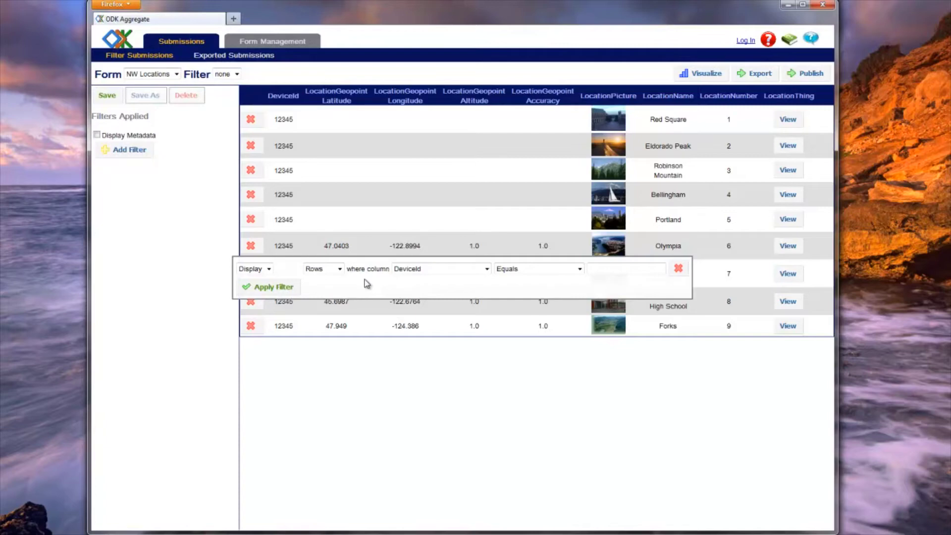
click(268, 269)
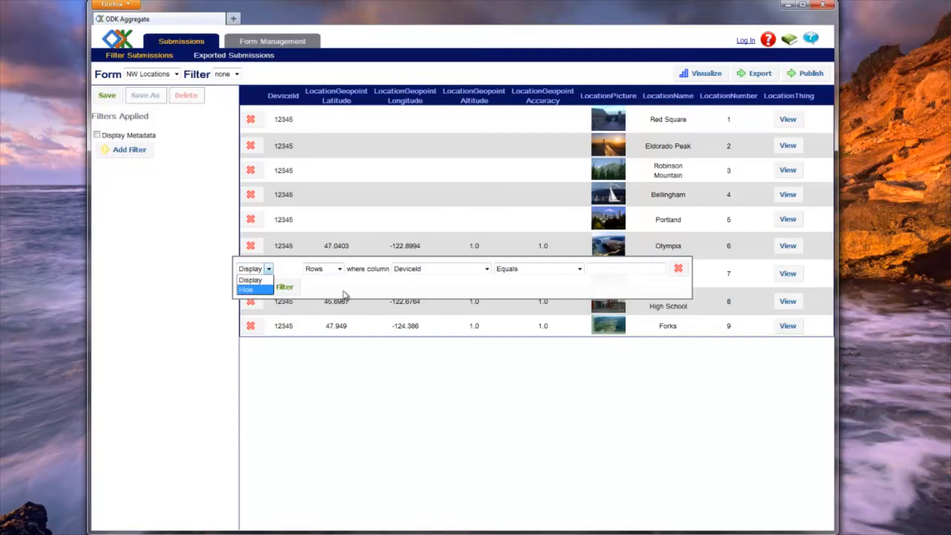
click(256, 280)
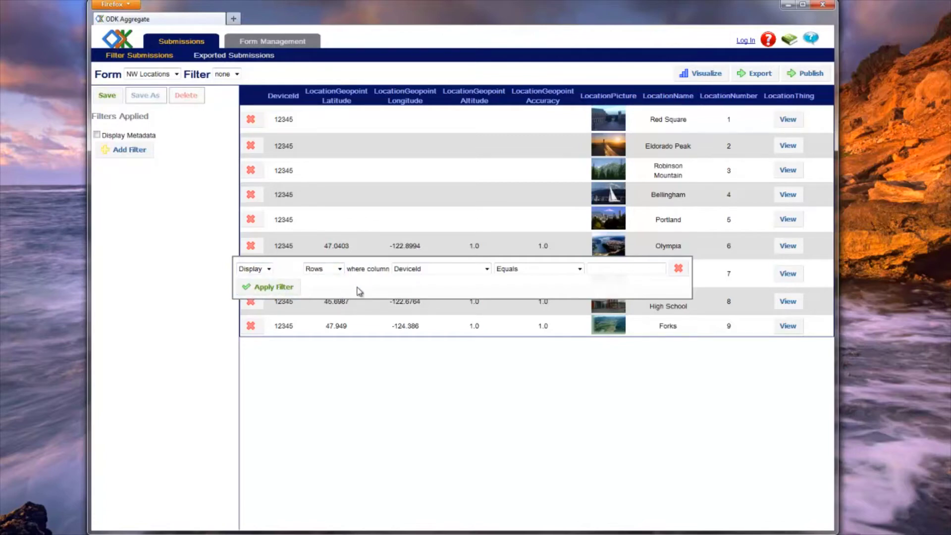
click(339, 269)
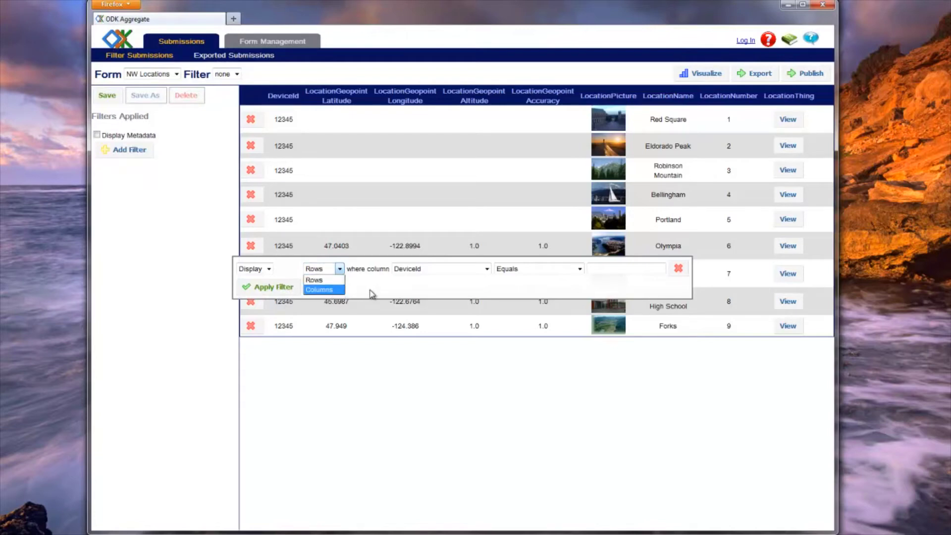
click(364, 280)
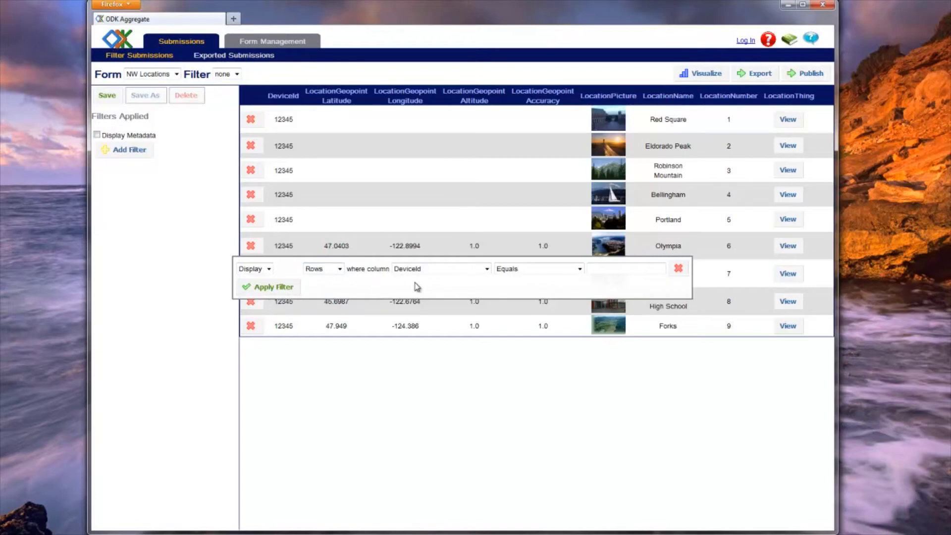
click(487, 269)
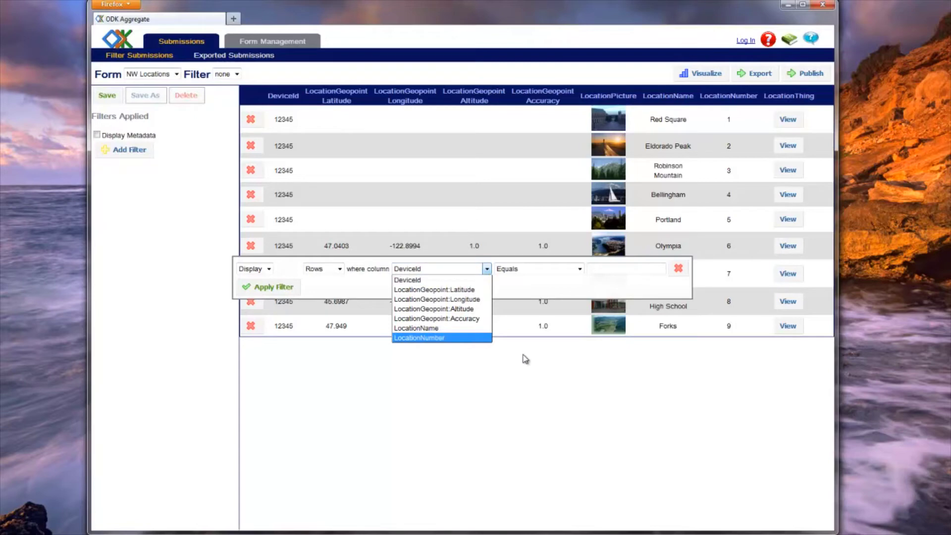
click(466, 338)
click(579, 269)
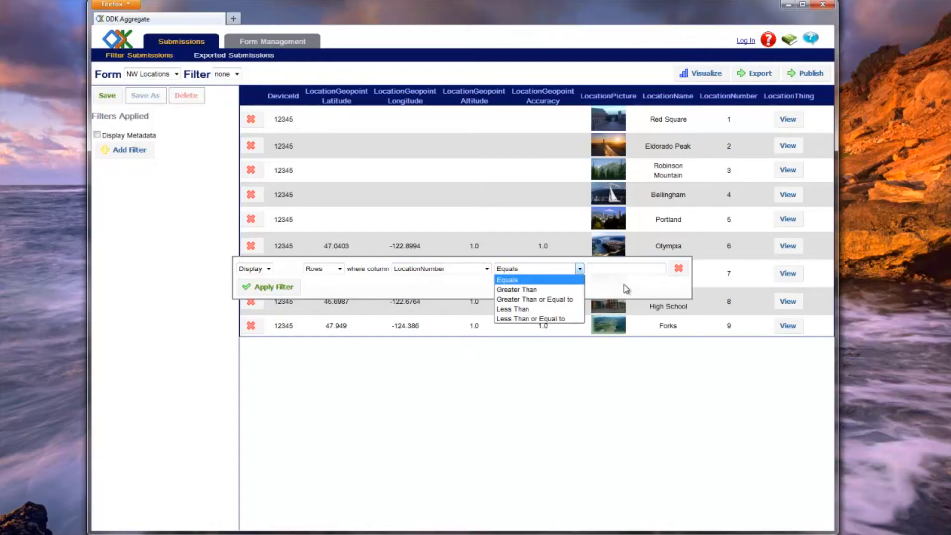
click(552, 291)
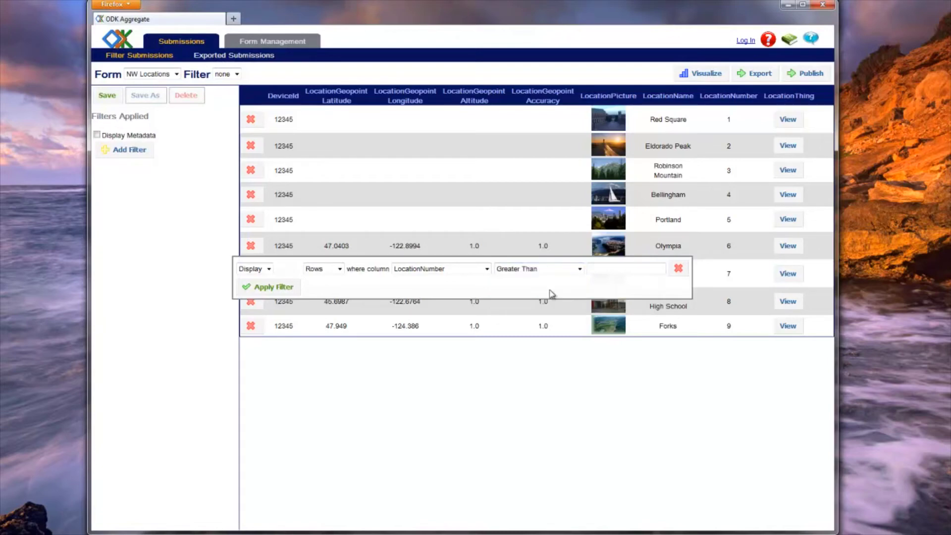
click(623, 270)
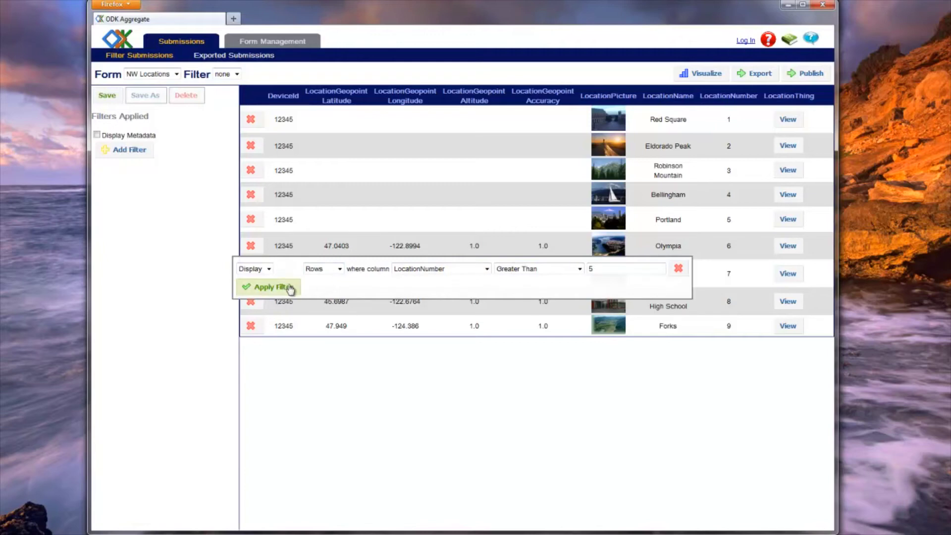
click(273, 288)
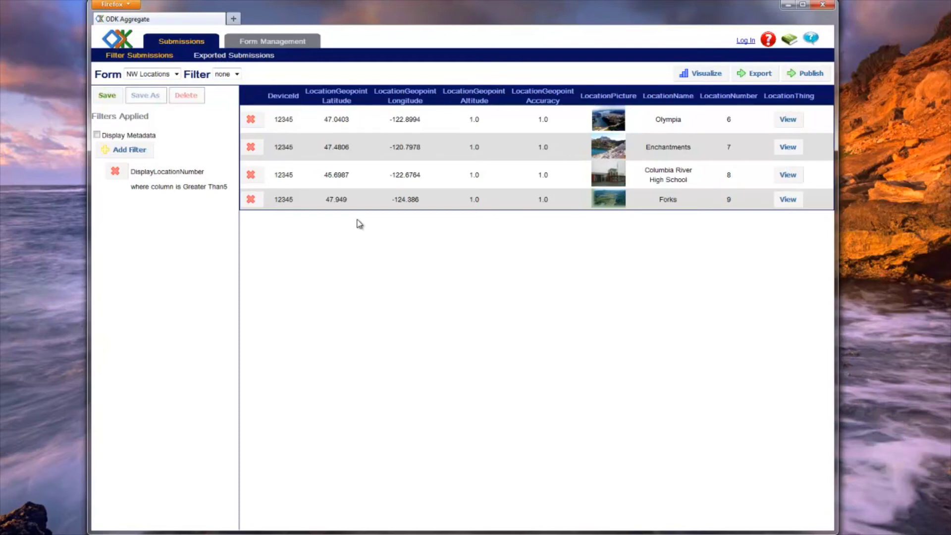
click(115, 171)
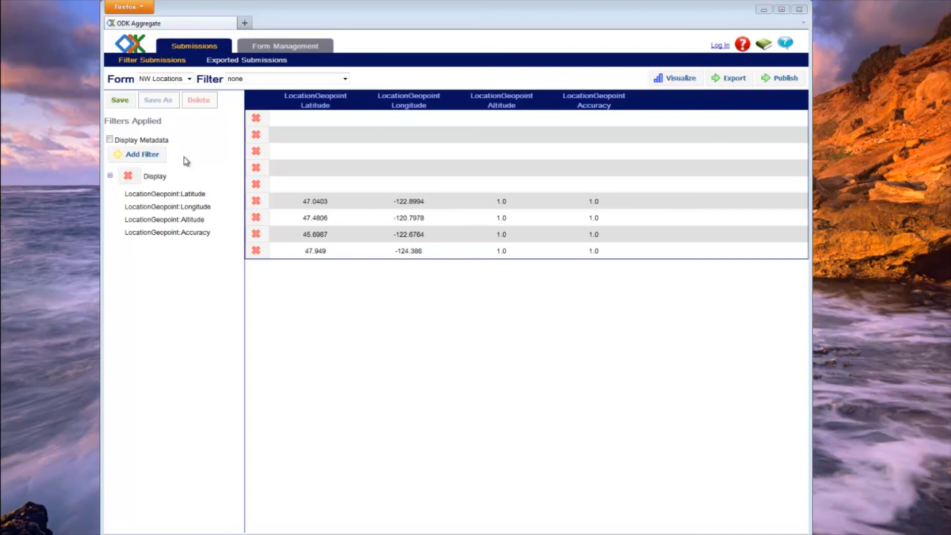
Step: Save the applied filter for the four LocationGeopoint columns as a filter group named "locations"
click(119, 100)
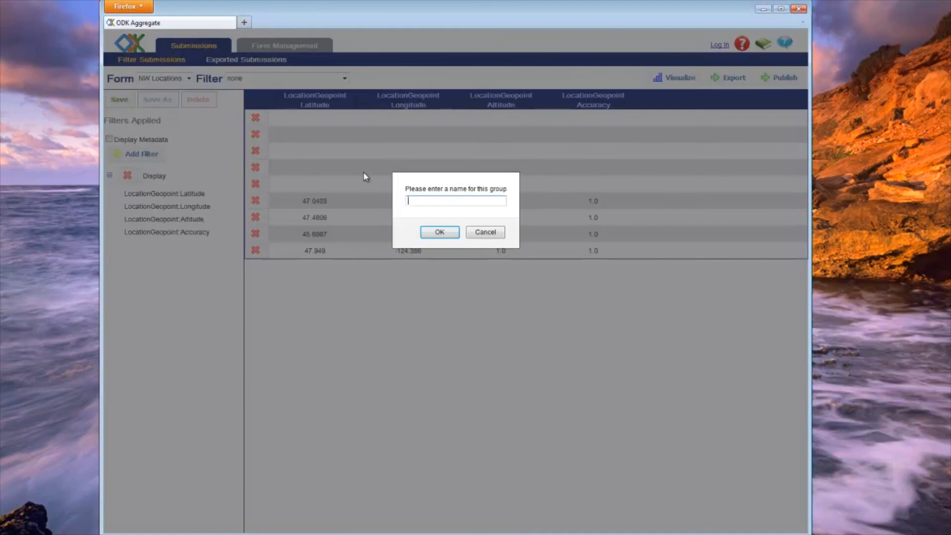
text(locations)
click(428, 233)
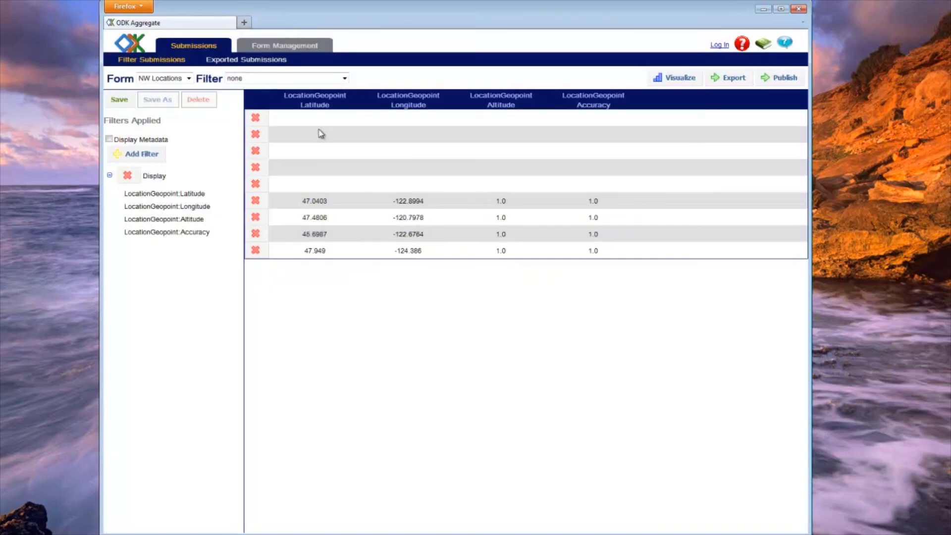
Step: View the submissions with the saved "Name/Pic for number greater than 5" filter, and reset the filter to none
click(346, 79)
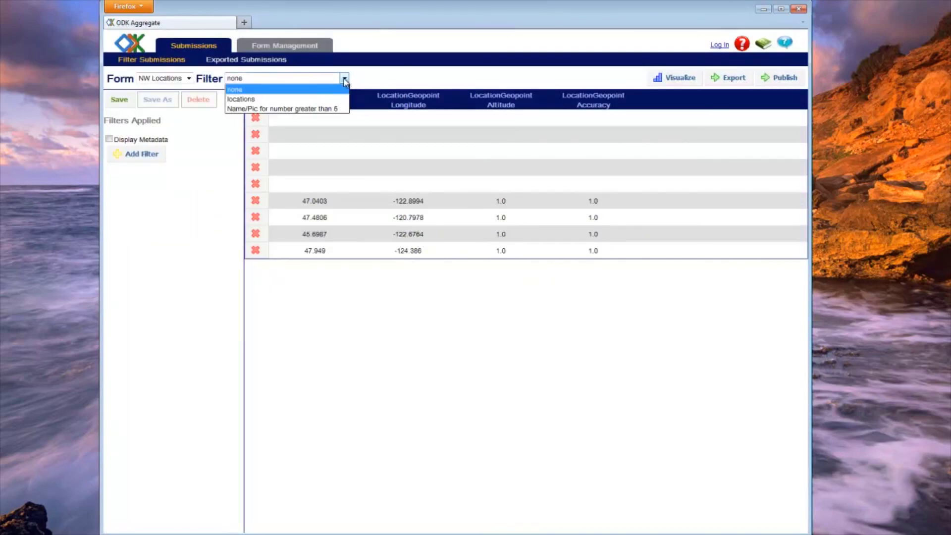
click(328, 105)
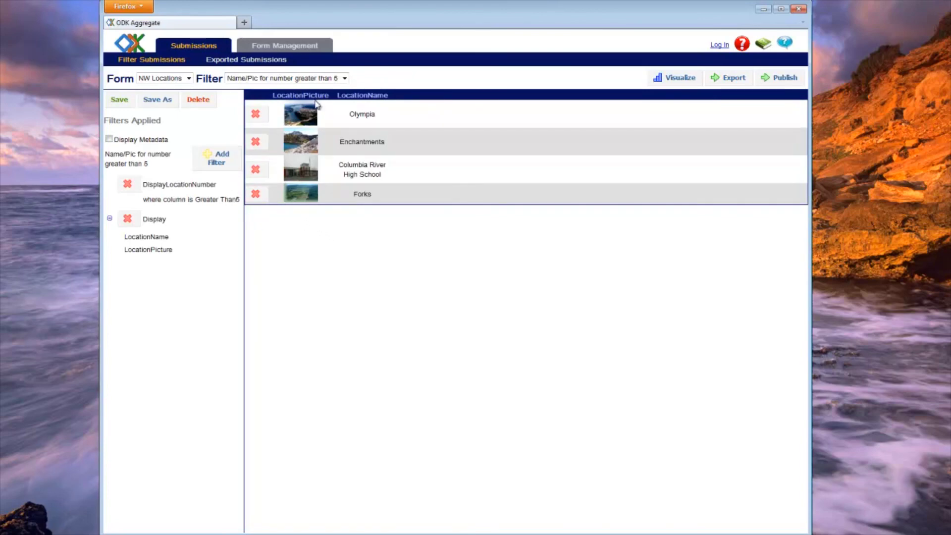
click(344, 79)
click(315, 88)
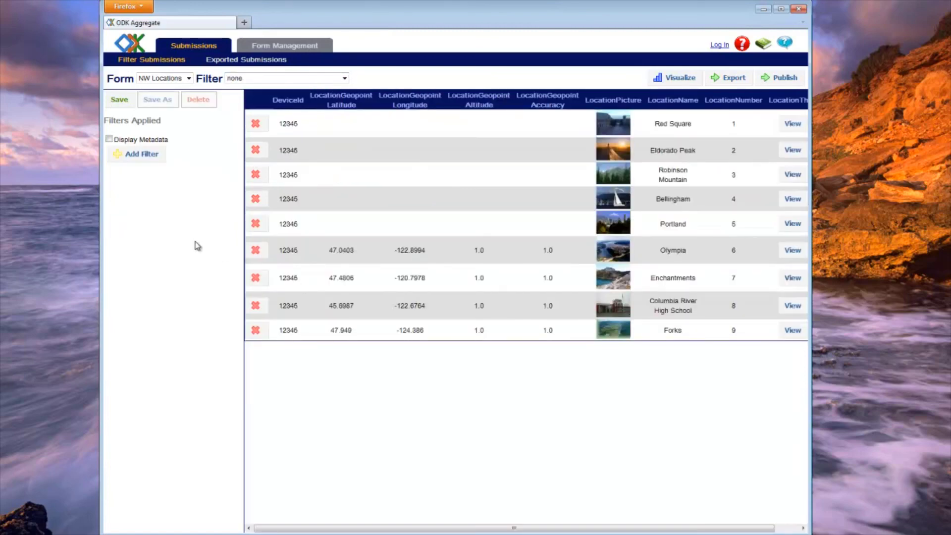
Step: Load the saved "locations" filter group and delete it
click(344, 79)
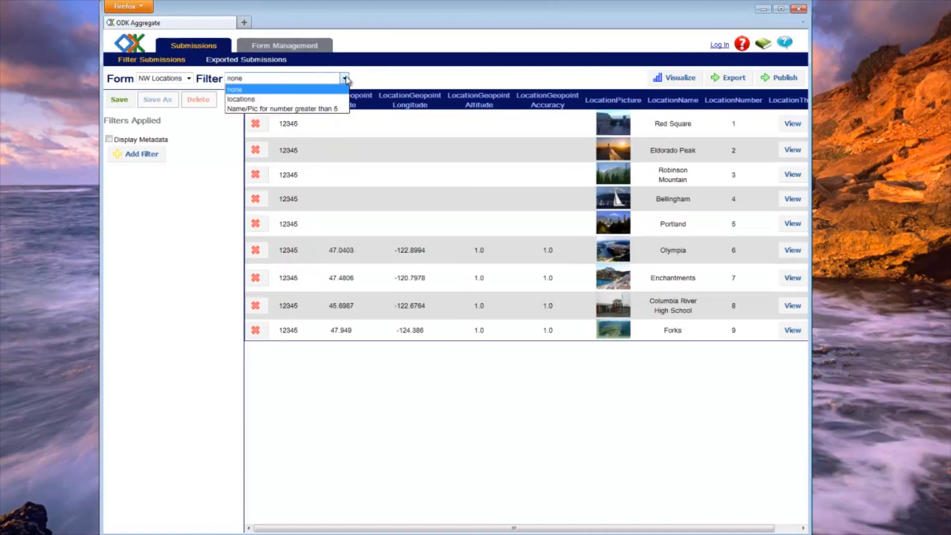
click(314, 98)
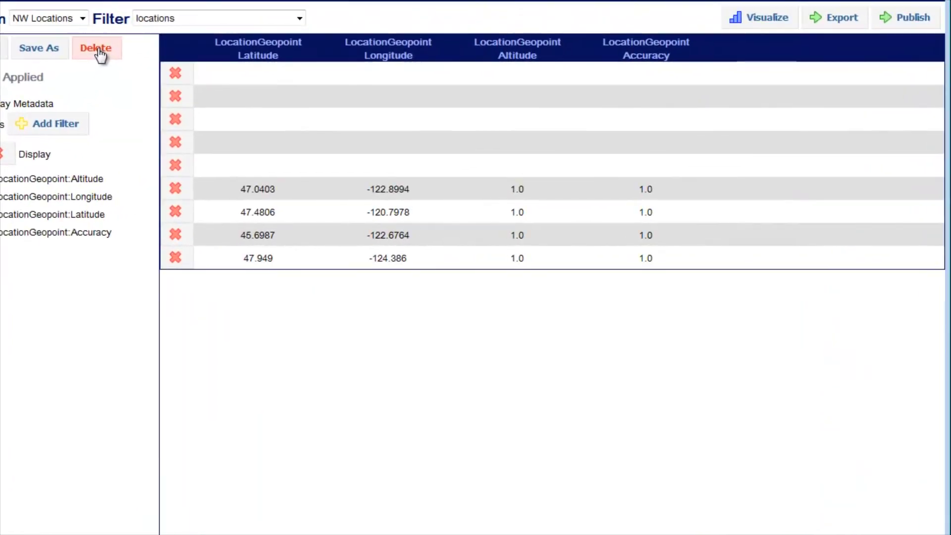
click(97, 49)
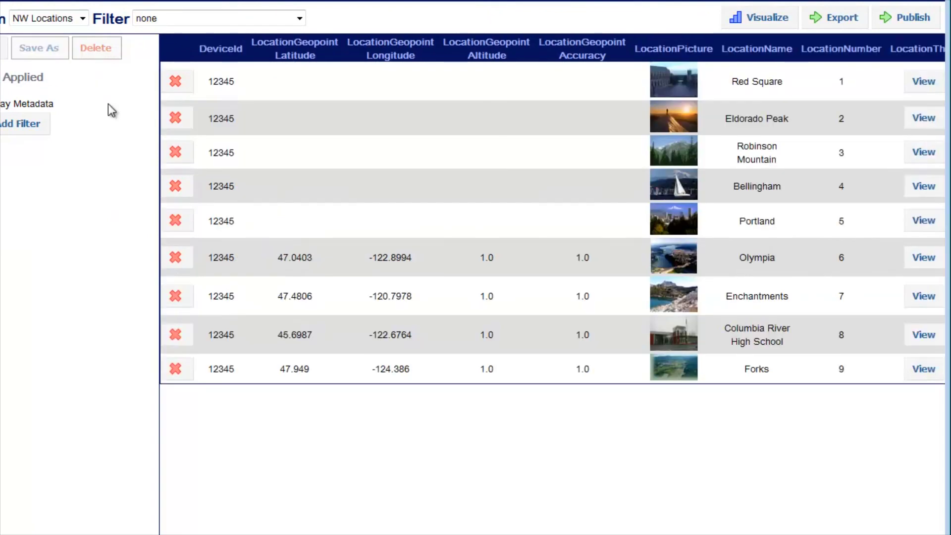